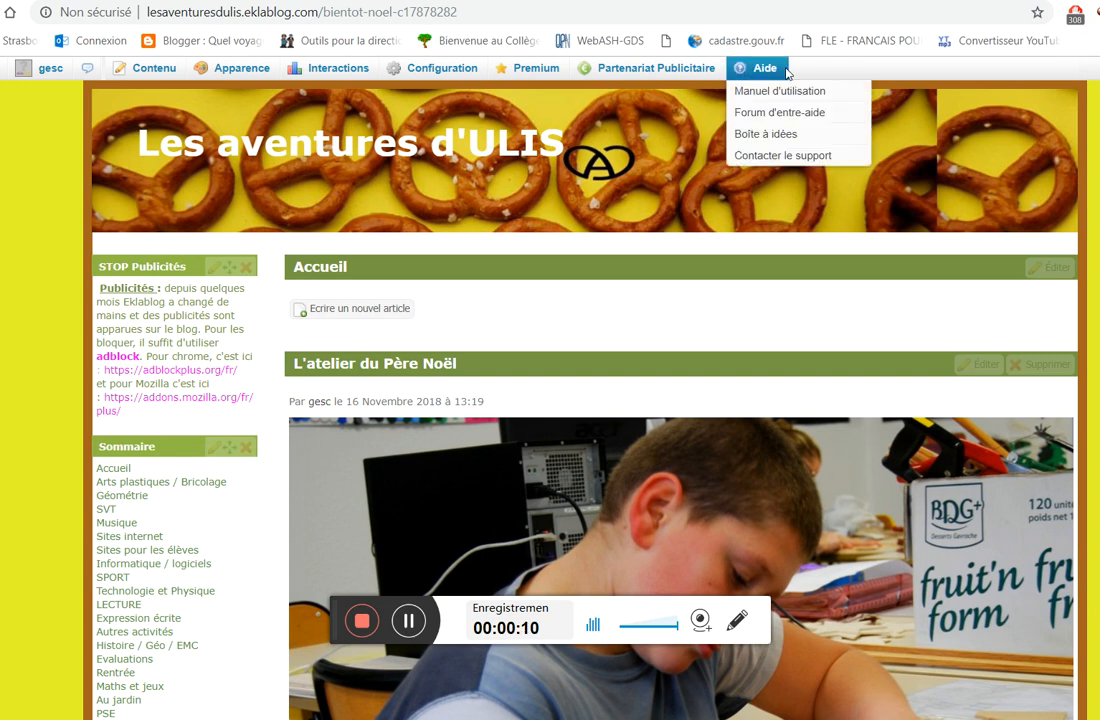
# - Create a new article titled "Bientôt Noël" with the editor in Expert mode
pyautogui.moveTo(33, 76)
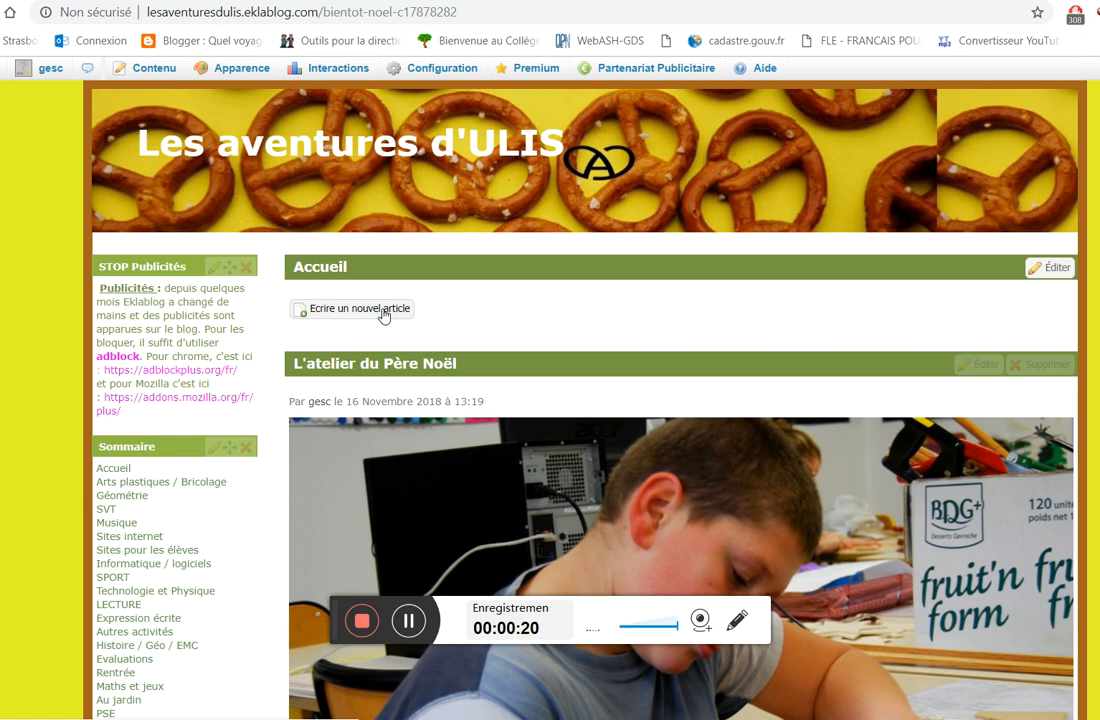
pyautogui.click(384, 313)
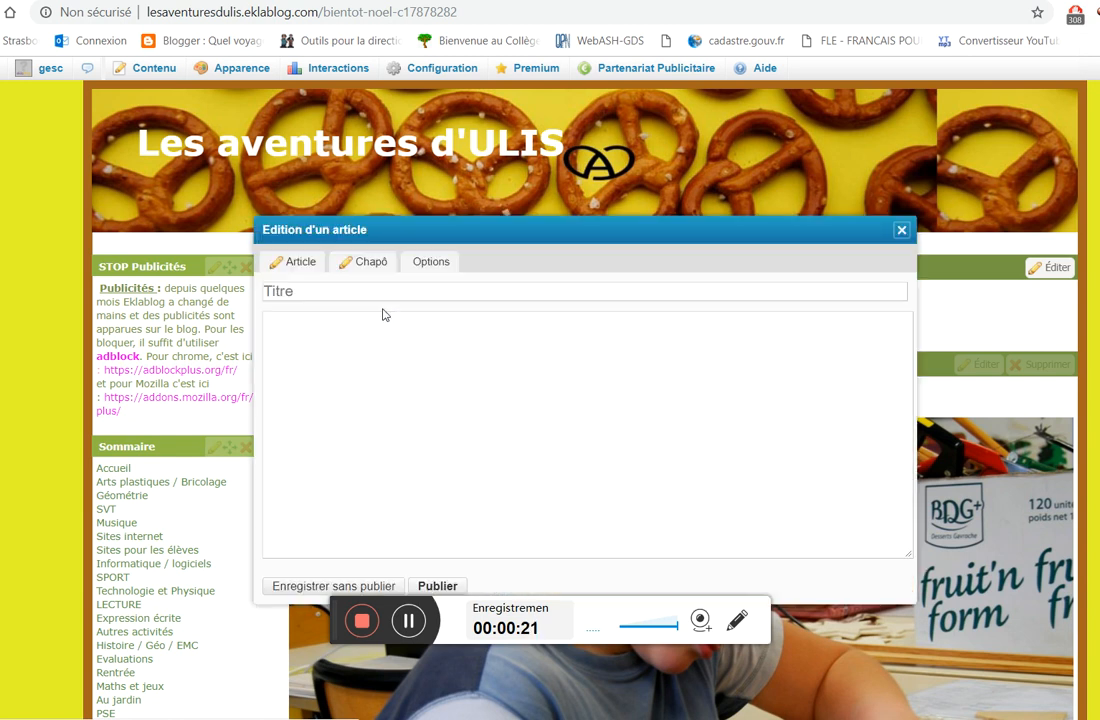
pyautogui.click(318, 293)
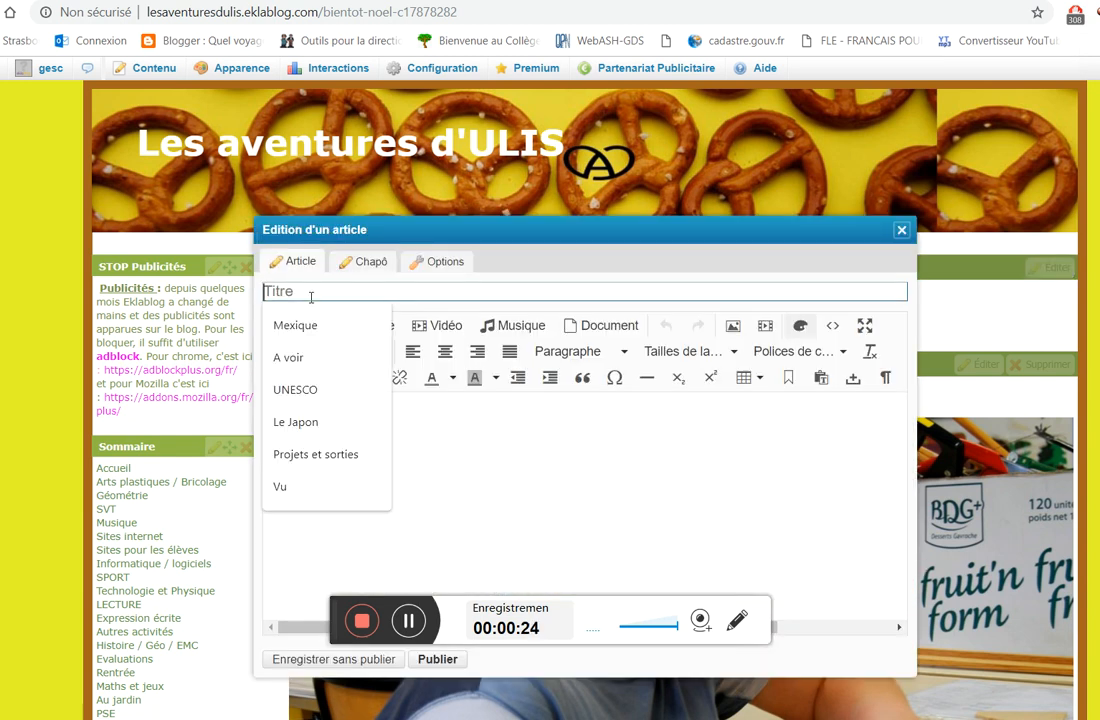
pyautogui.write('Bientôt Noël')
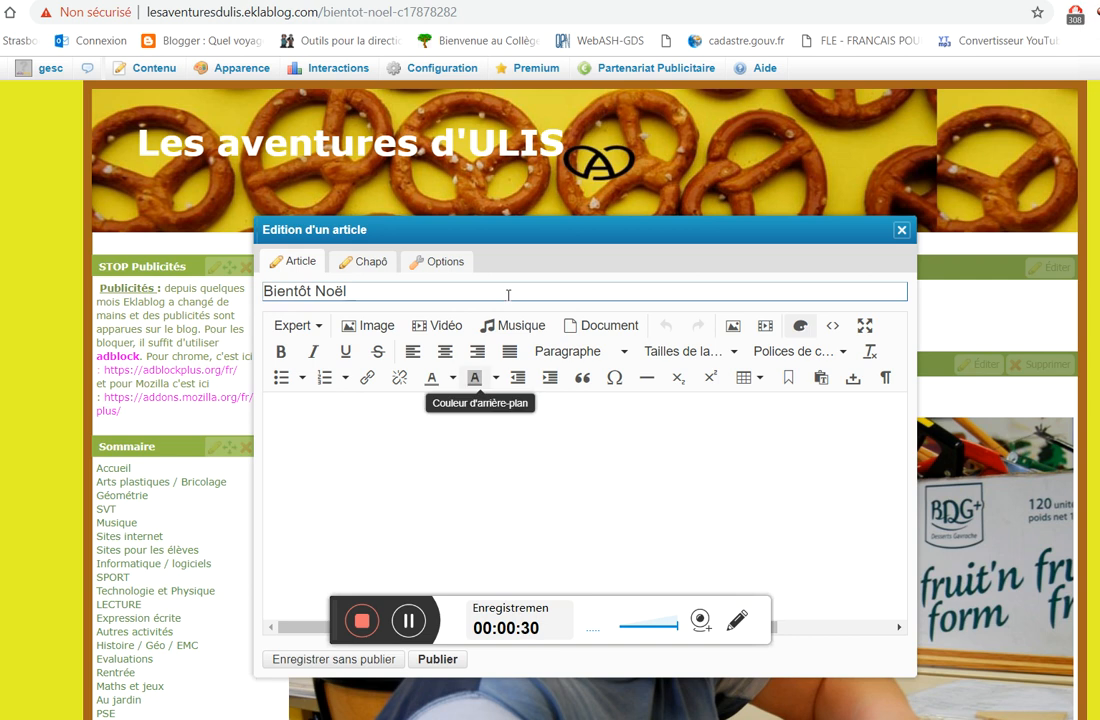
pyautogui.moveTo(532, 236); pyautogui.dragTo(472, 199)
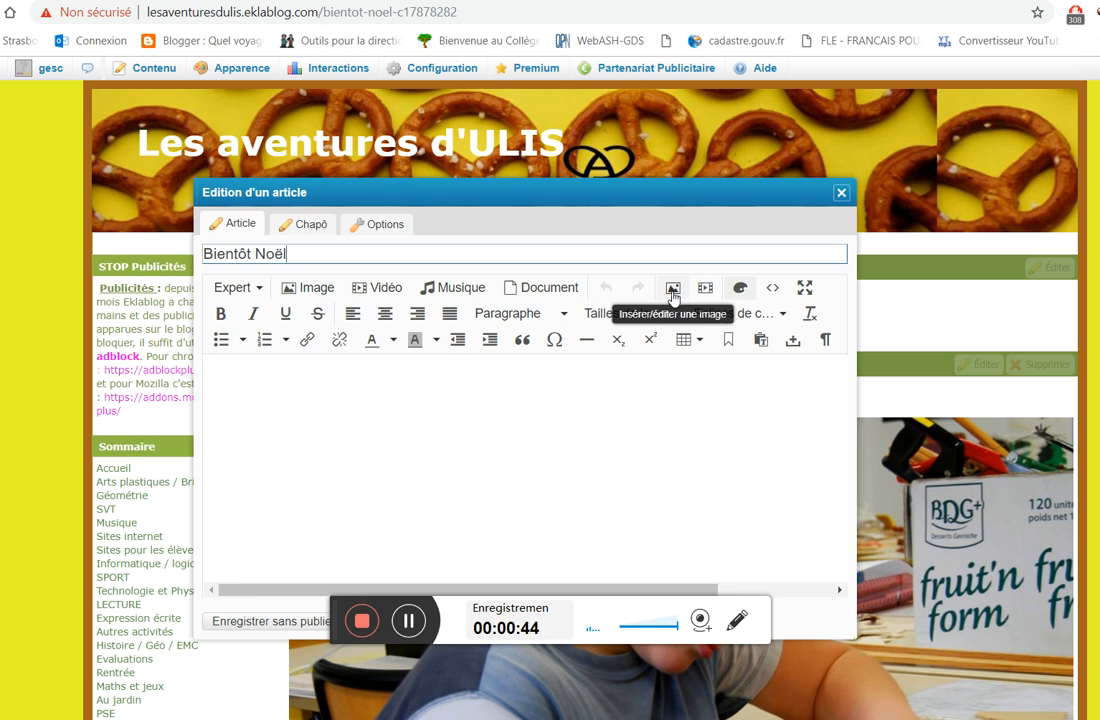
pyautogui.click(261, 289)
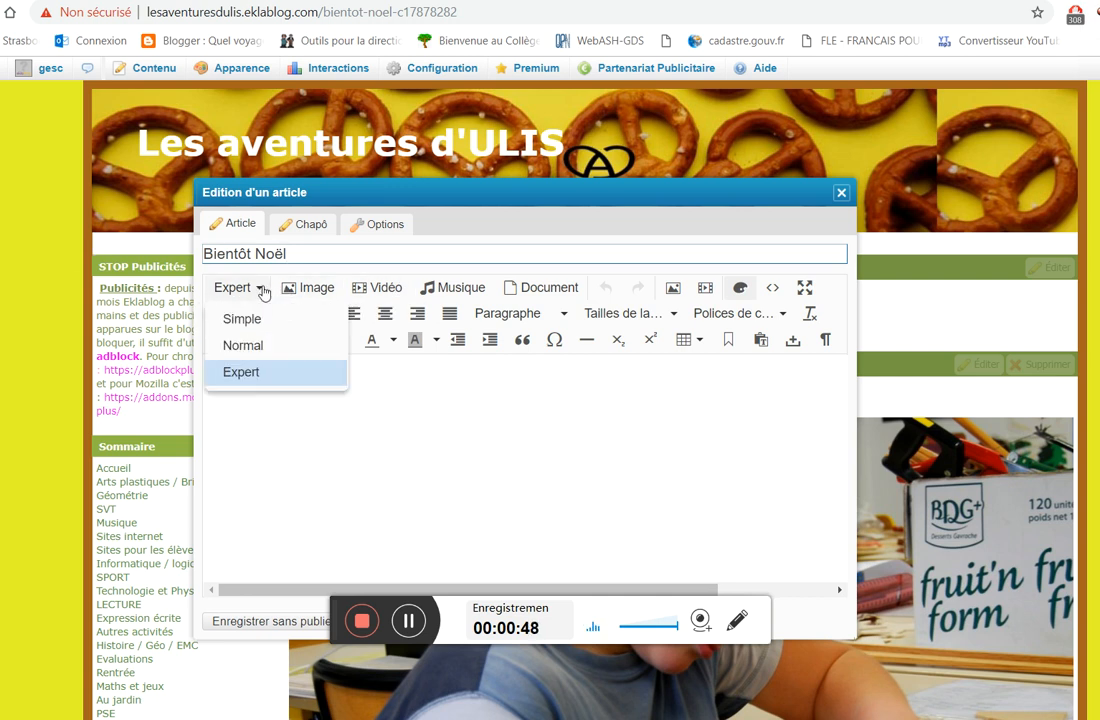
pyautogui.click(241, 372)
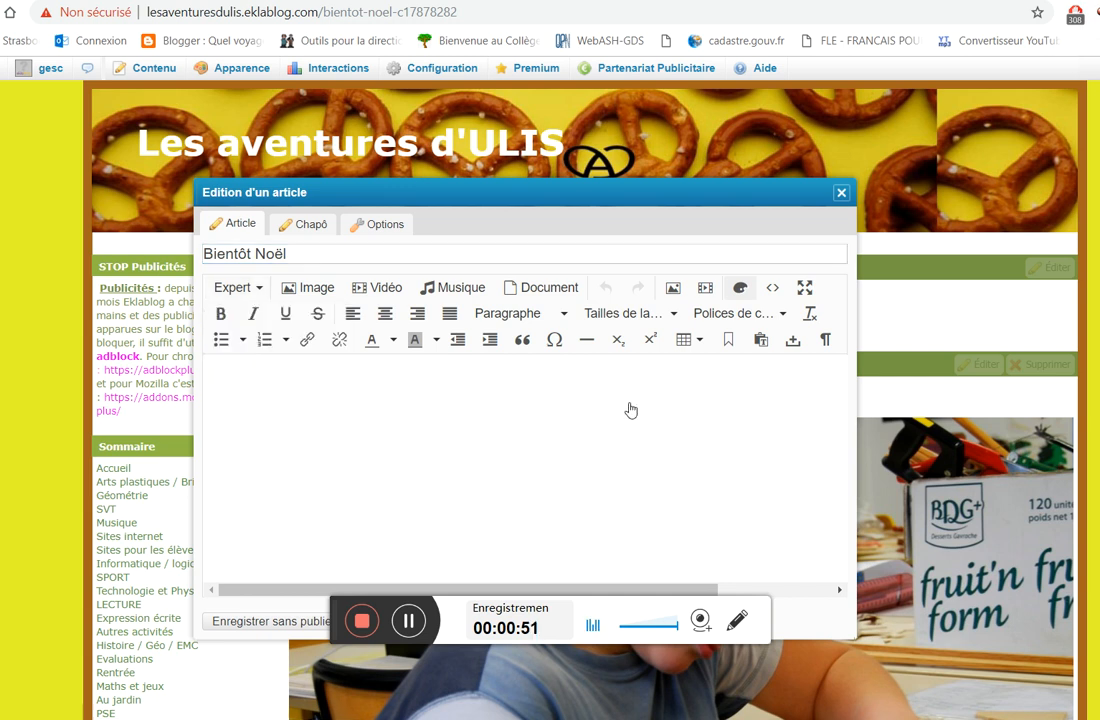
# - From the image insertion settings, upload noel1.jpg from the desktop to the media library's "divers" folder
pyautogui.click(674, 289)
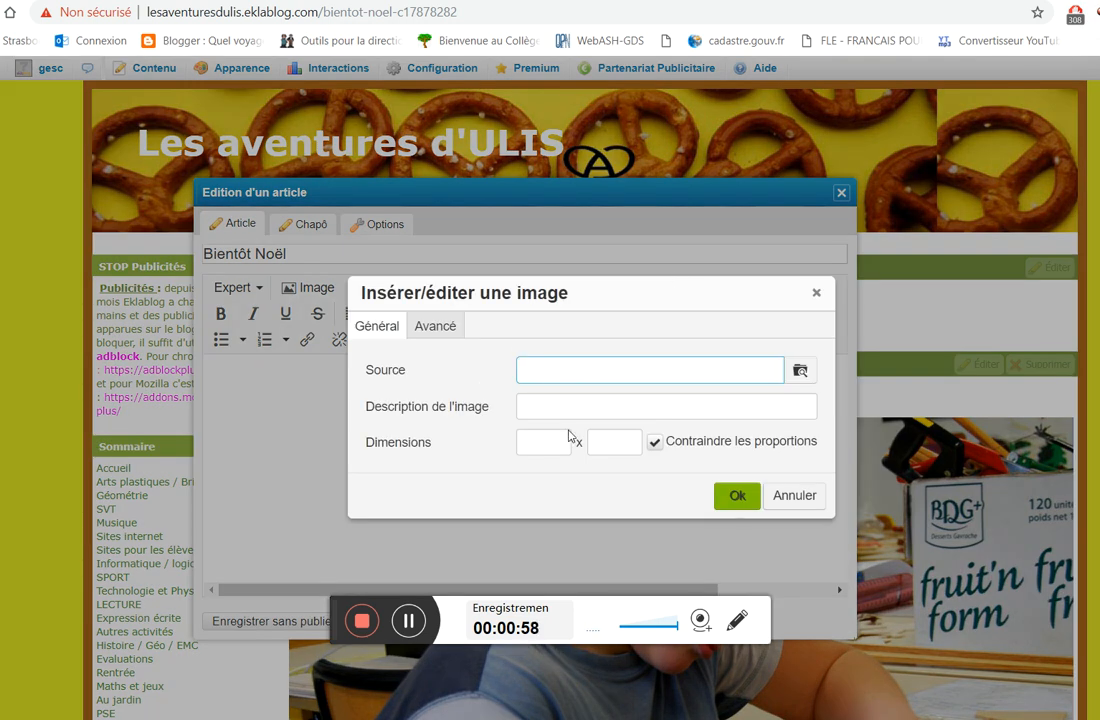
pyautogui.click(801, 371)
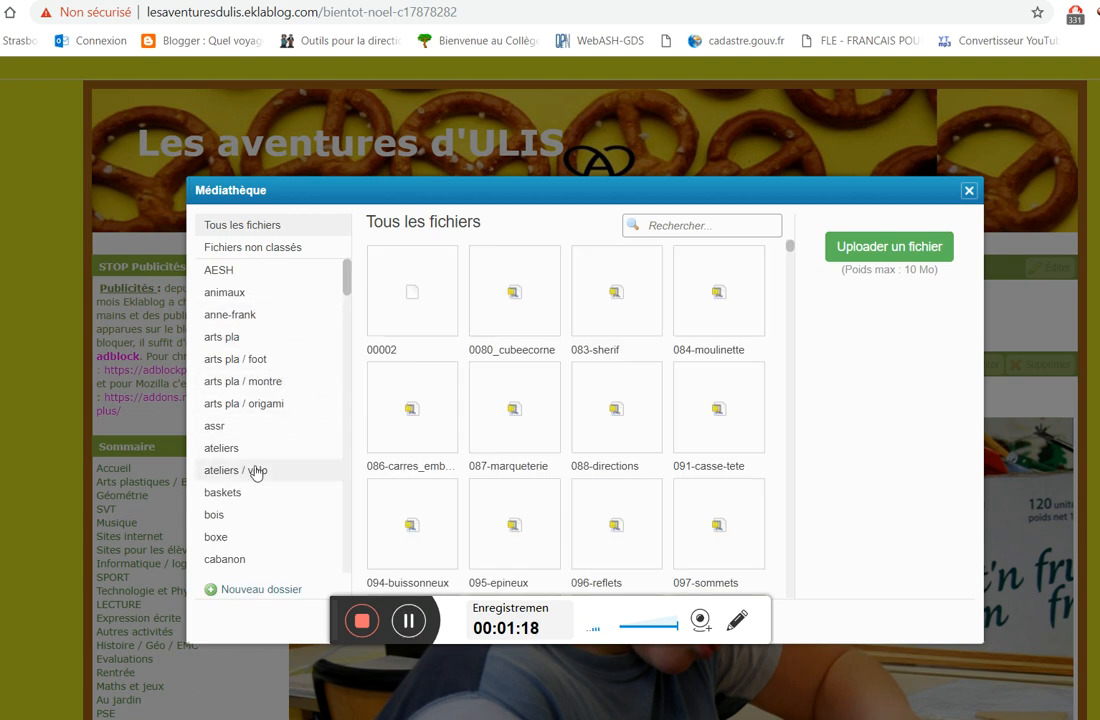
pyautogui.moveTo(346, 292); pyautogui.dragTo(349, 356)
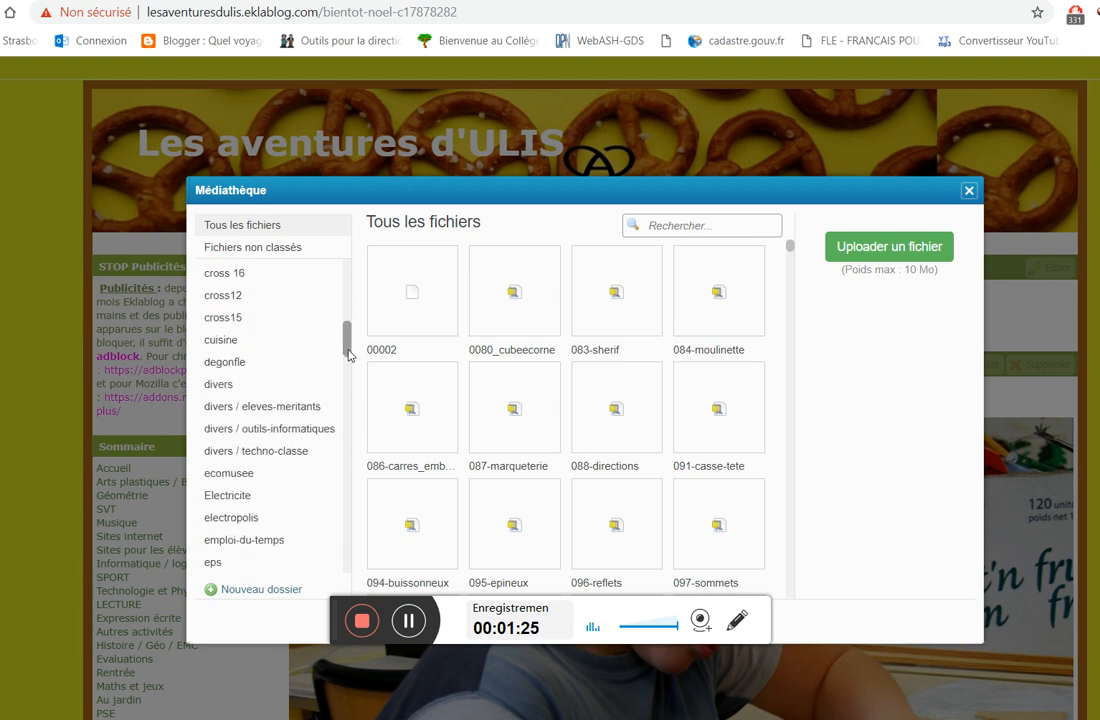
pyautogui.click(230, 390)
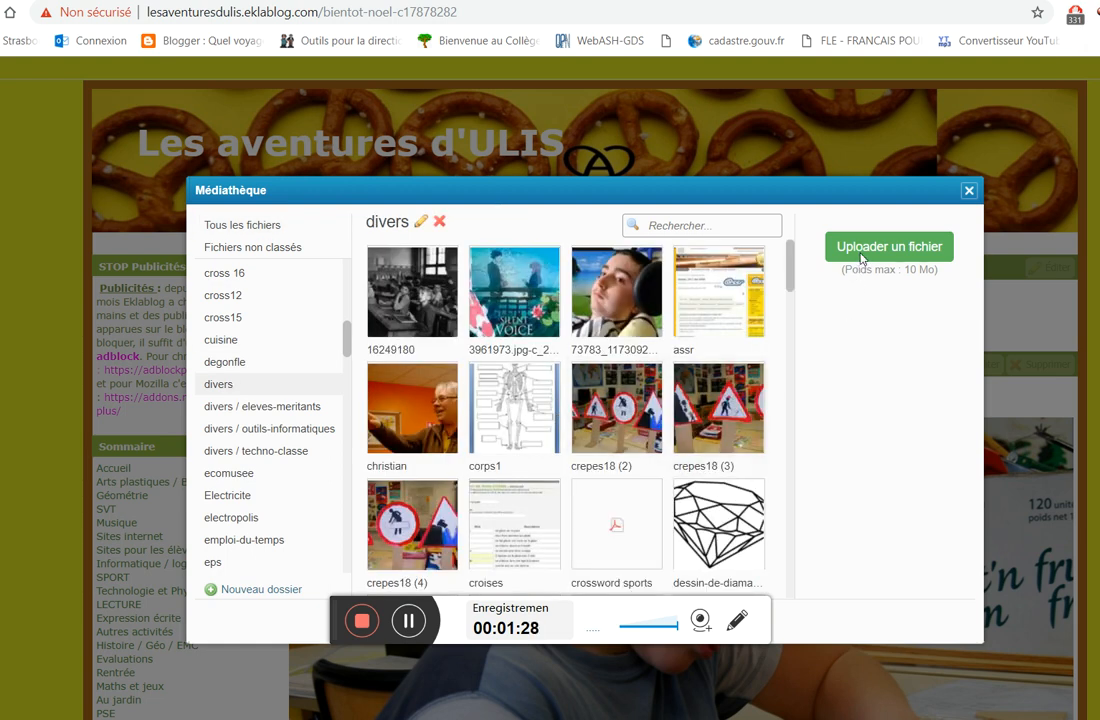
pyautogui.click(862, 250)
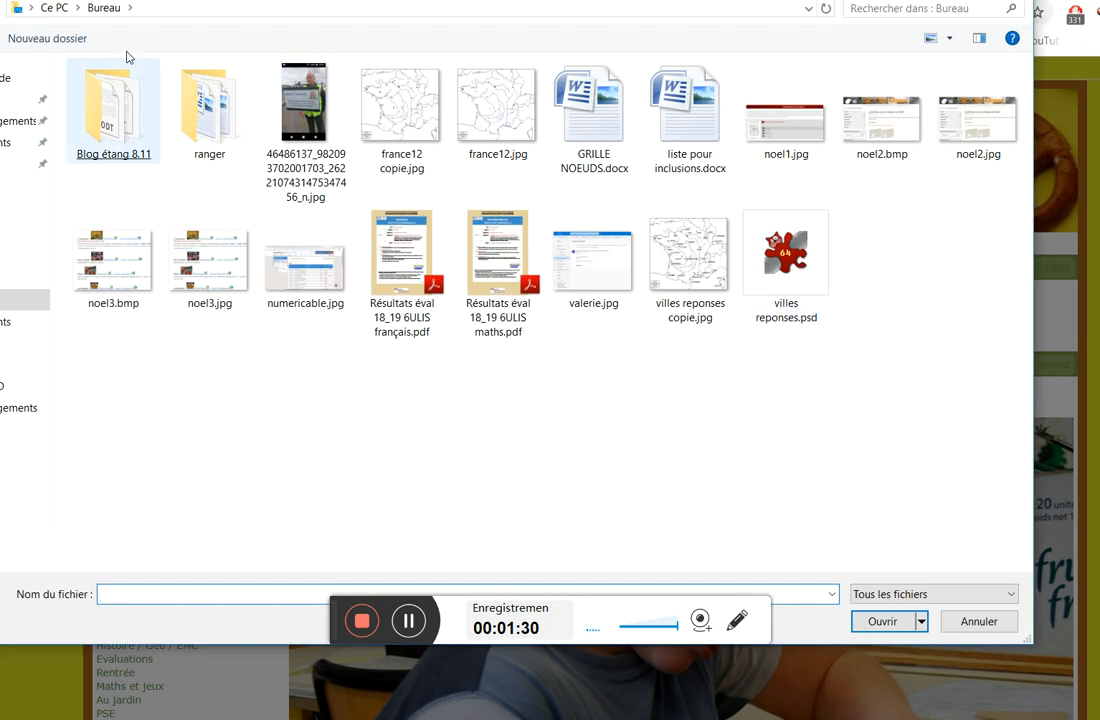
pyautogui.doubleClick(786, 125)
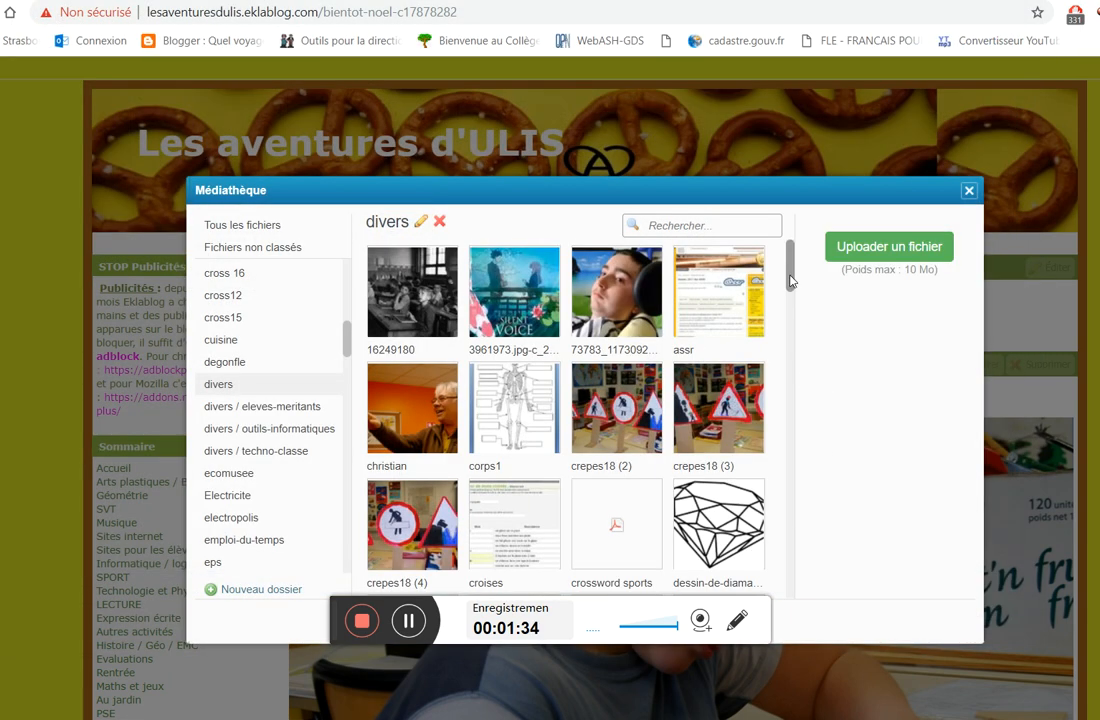
# - Choose noel1 in the "divers" folder and insert it as the image source
pyautogui.moveTo(792, 300); pyautogui.dragTo(792, 469)
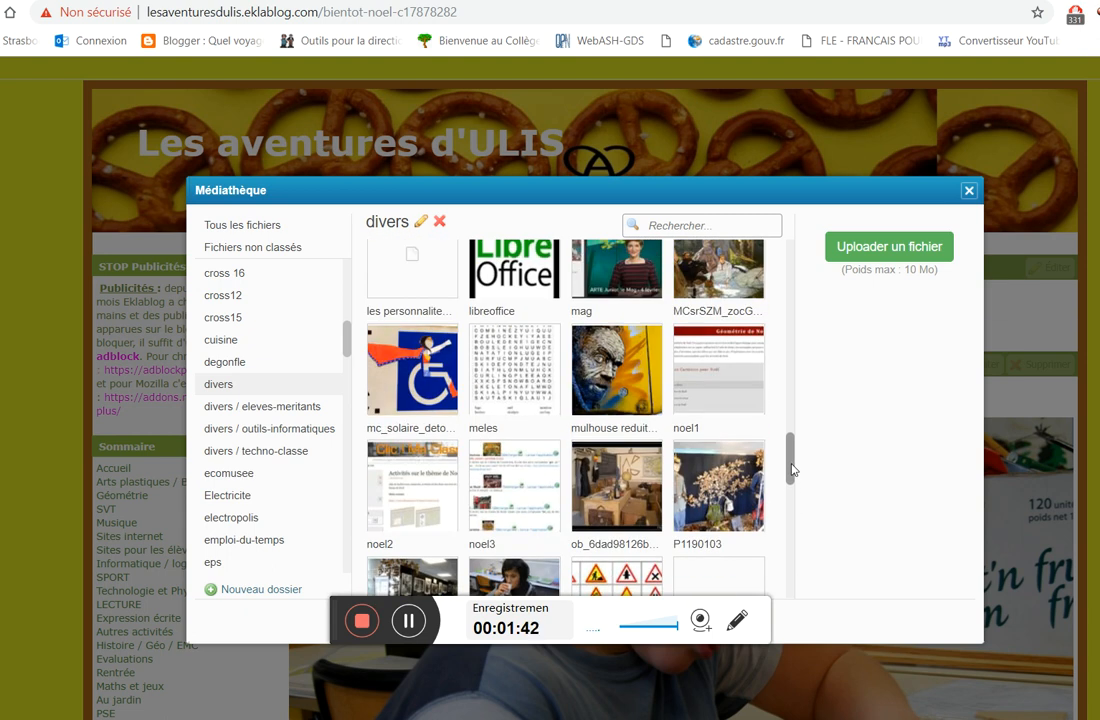
pyautogui.click(726, 402)
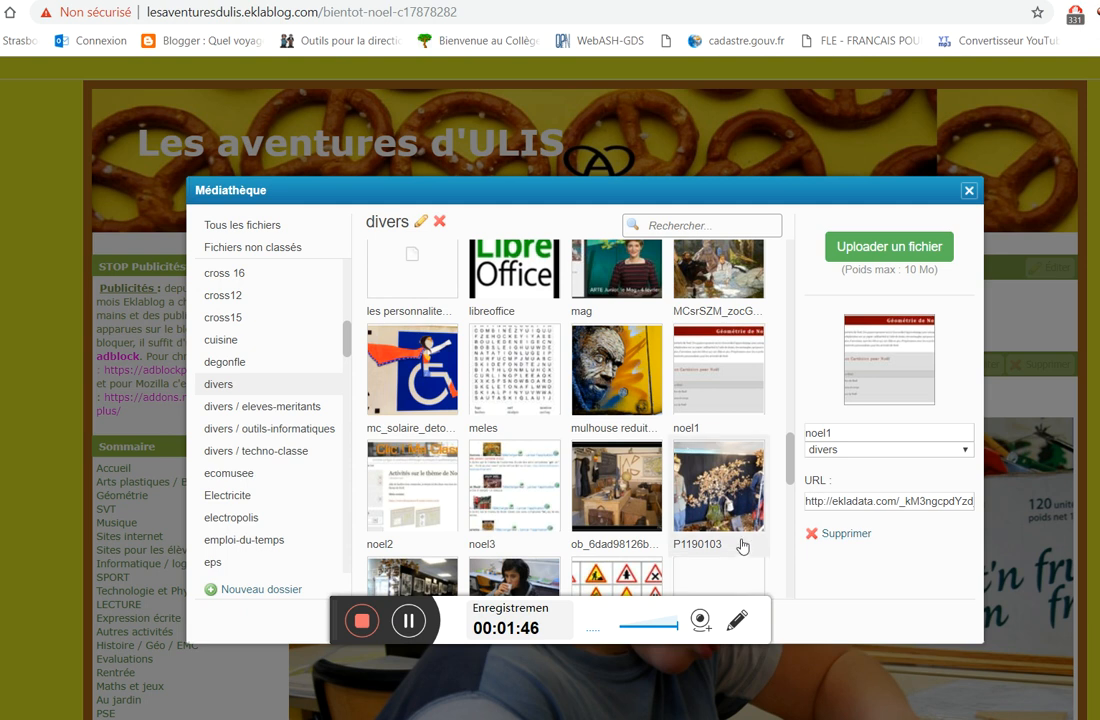
pyautogui.moveTo(692, 191); pyautogui.dragTo(688, 131)
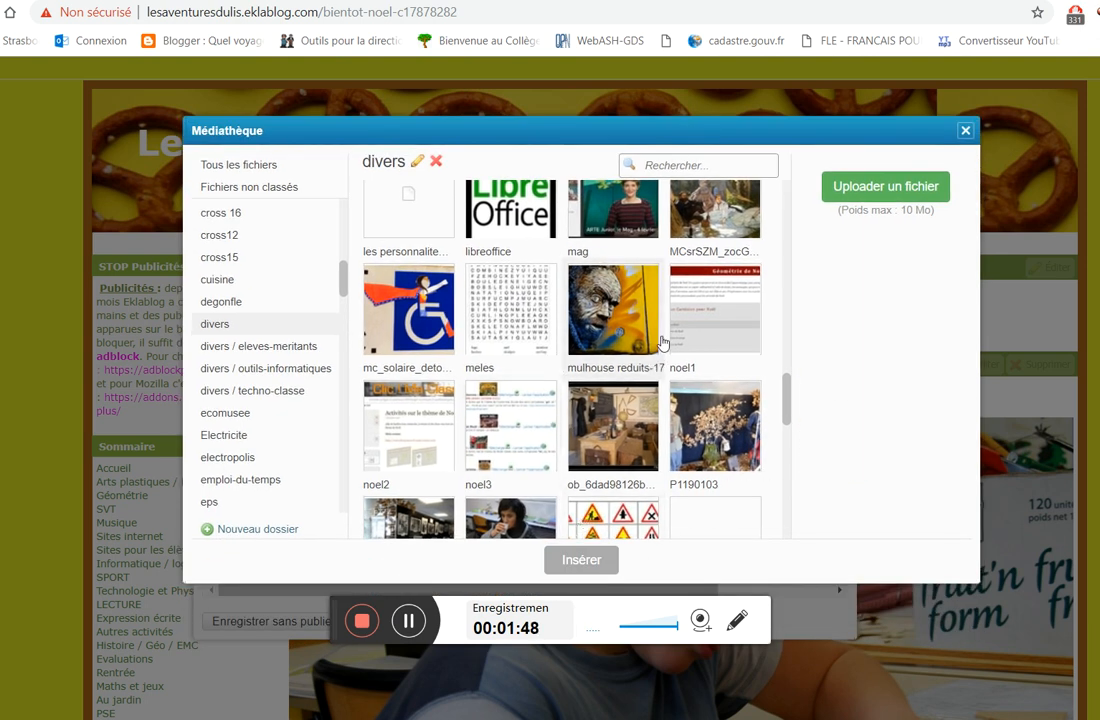
pyautogui.click(695, 312)
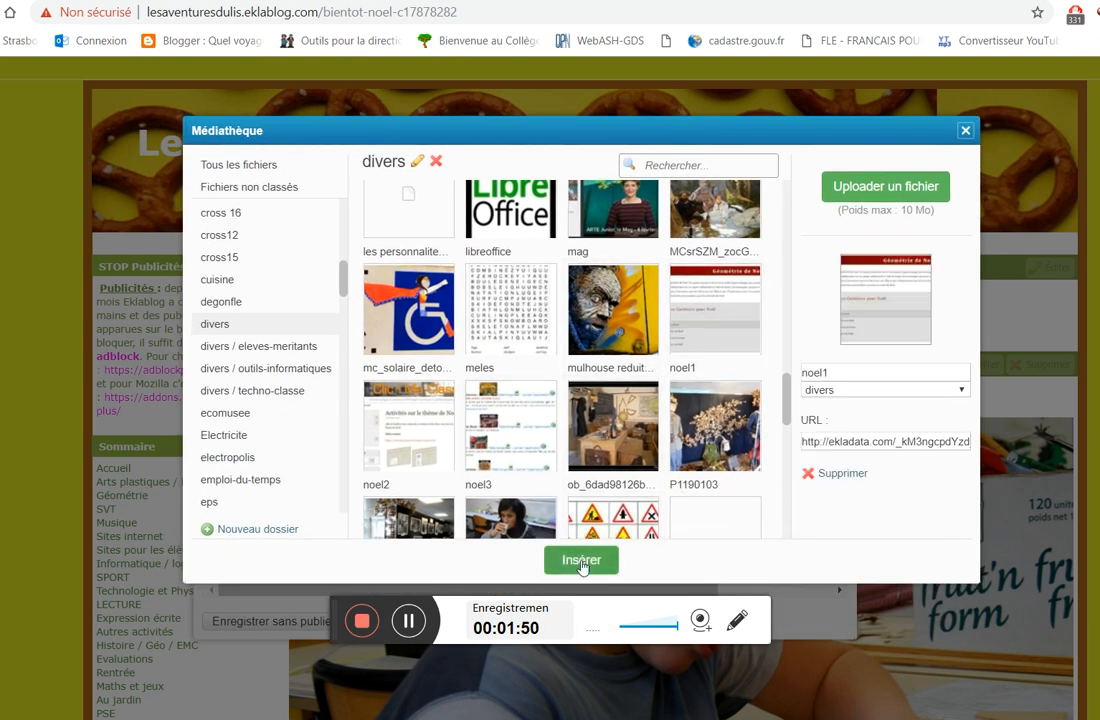
pyautogui.click(581, 561)
# - Set the image width to 450, insert it into the article and check it in full-screen view
pyautogui.click(560, 448)
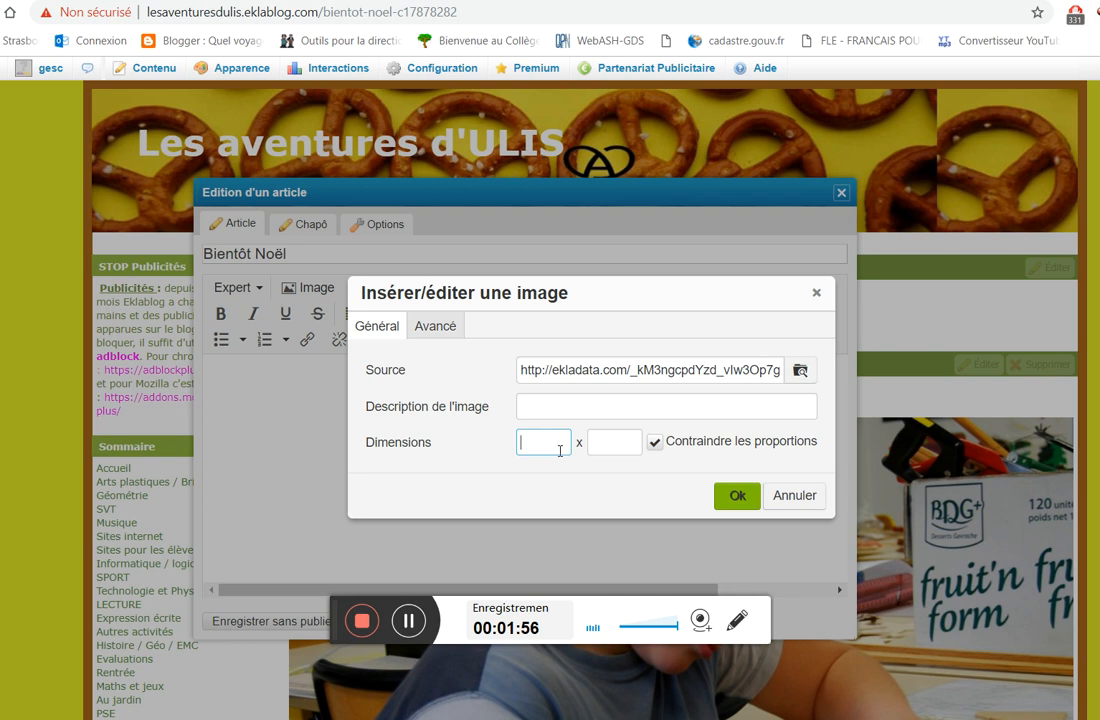
pyautogui.write('900')
pyautogui.press('BackSpace')
pyautogui.press('BackSpace')
pyautogui.write('450')
pyautogui.click(738, 496)
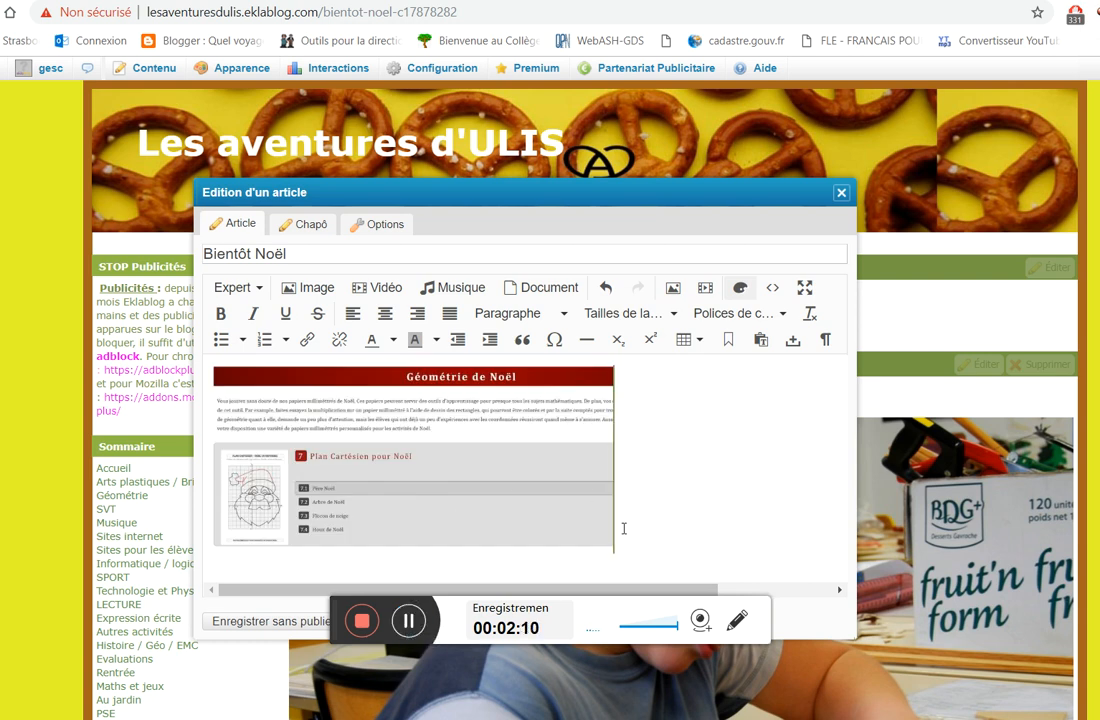
pyautogui.click(805, 289)
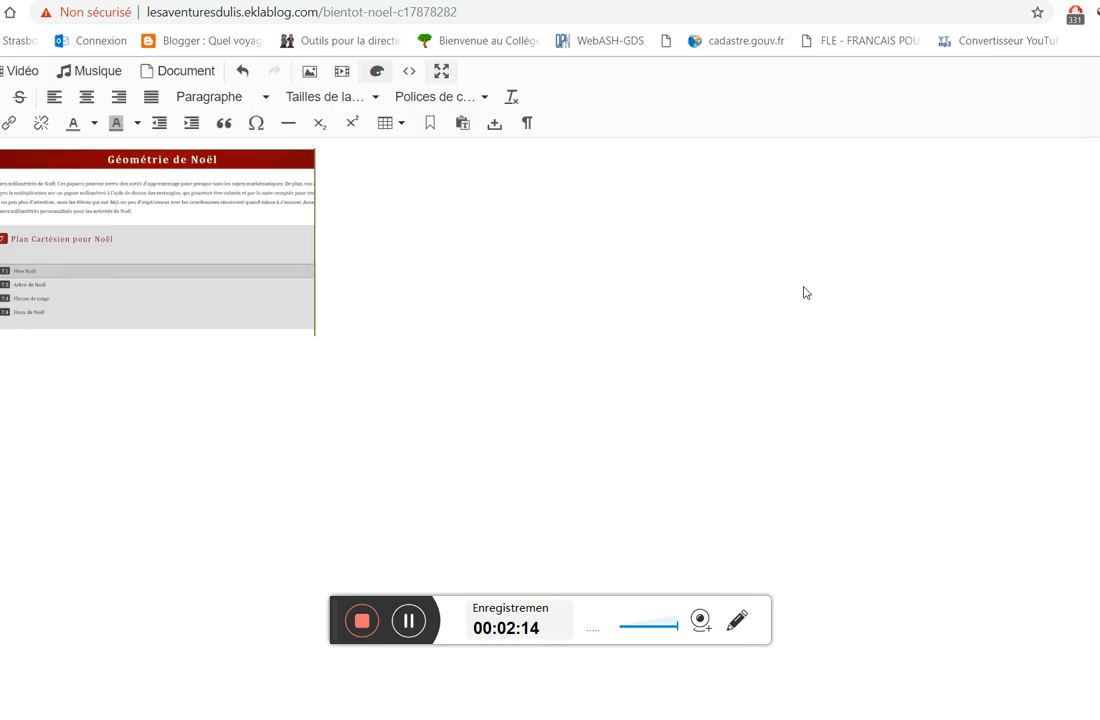
pyautogui.click(445, 78)
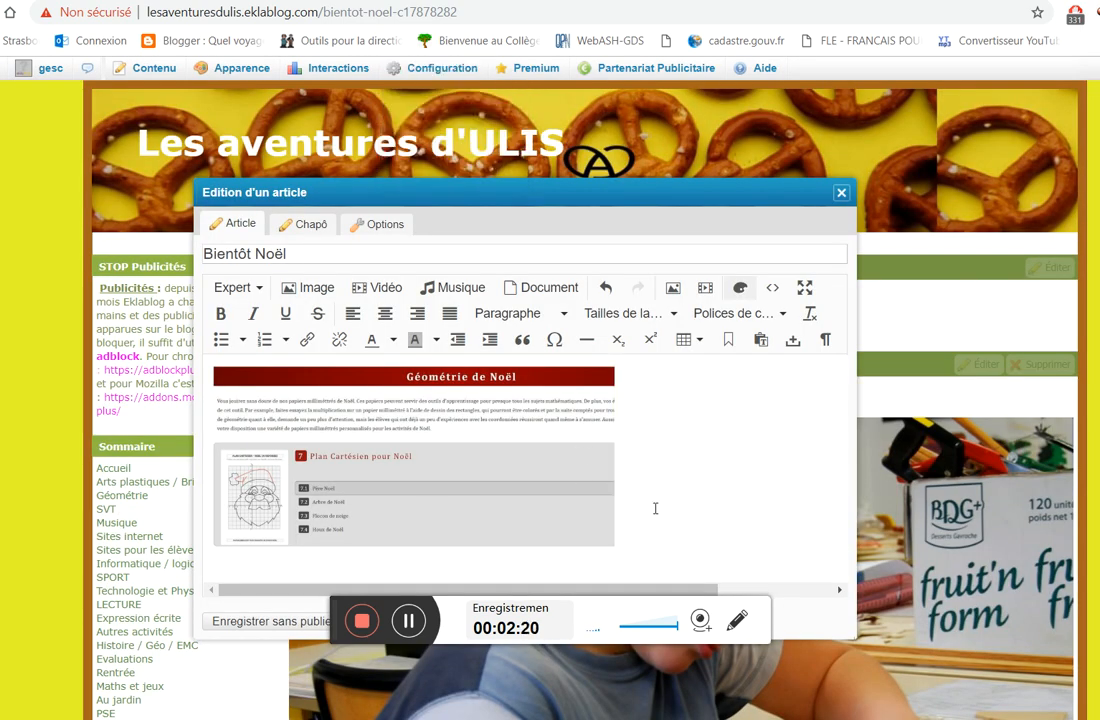
# - Set the inserted image's width to 900 and check the result in full-screen view
pyautogui.hotkey('ctrl', 'a')
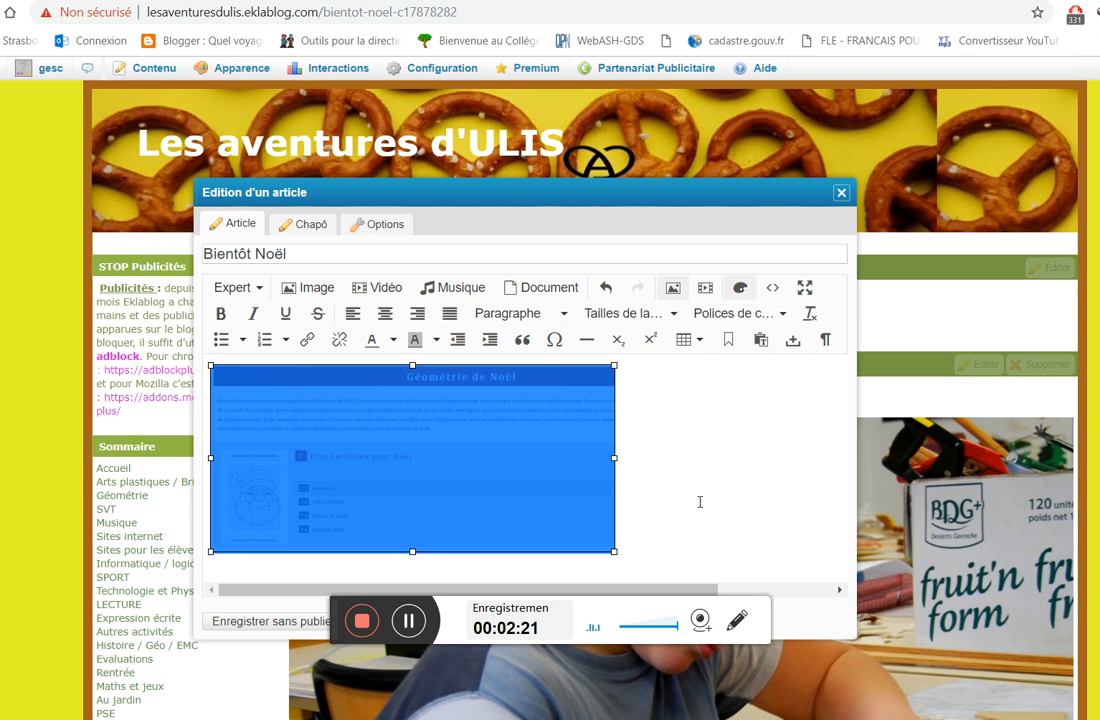
pyautogui.click(672, 288)
pyautogui.moveTo(556, 447); pyautogui.dragTo(512, 448)
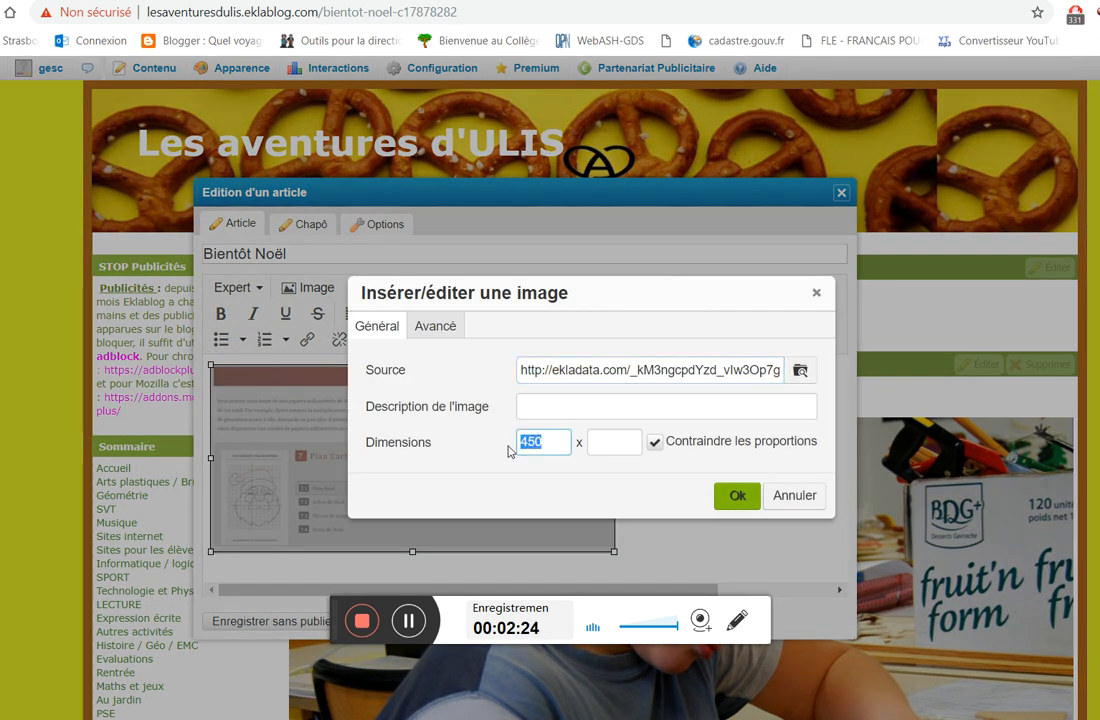
pyautogui.write('900')
pyautogui.click(740, 497)
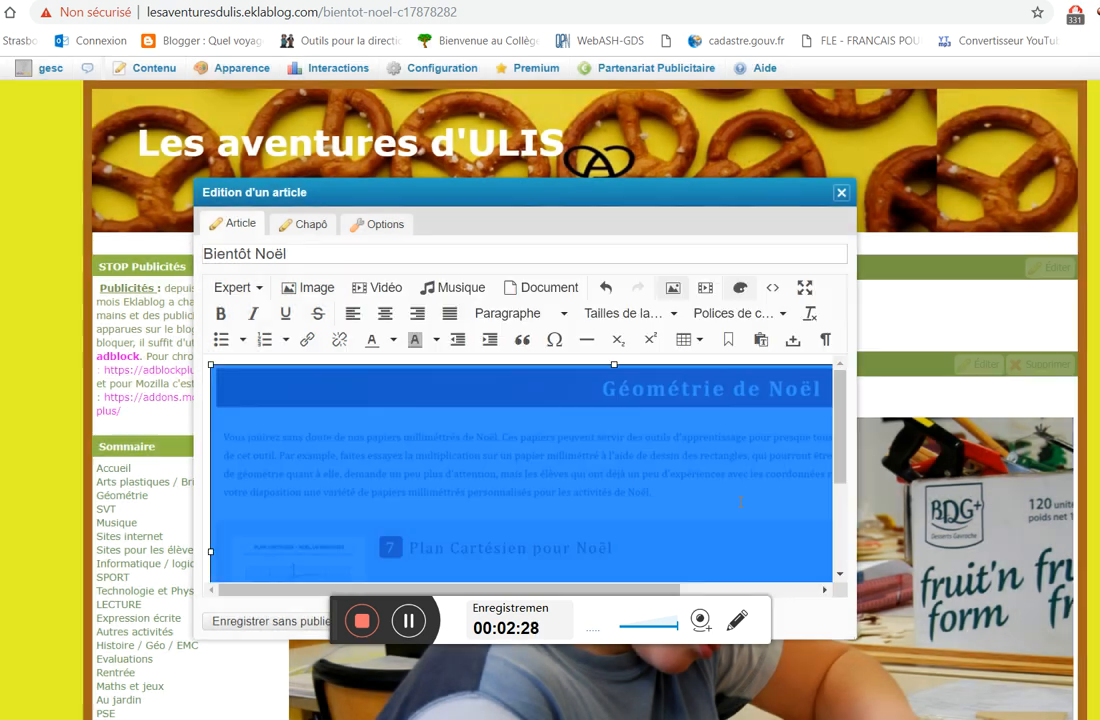
pyautogui.click(804, 289)
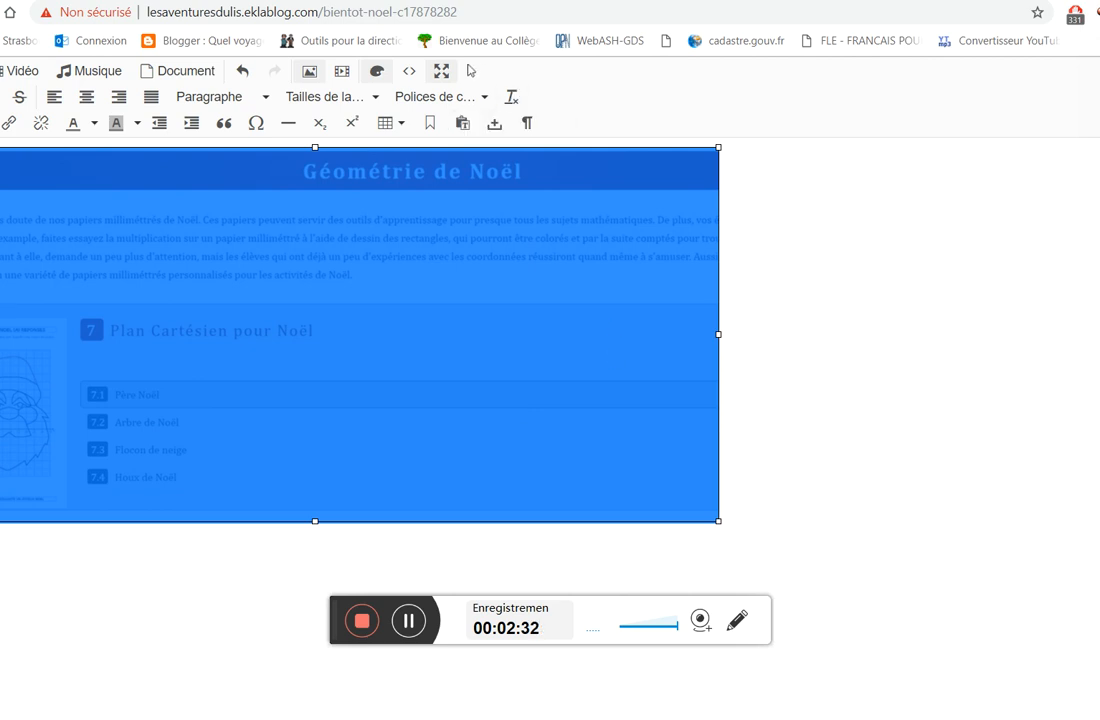
pyautogui.click(441, 70)
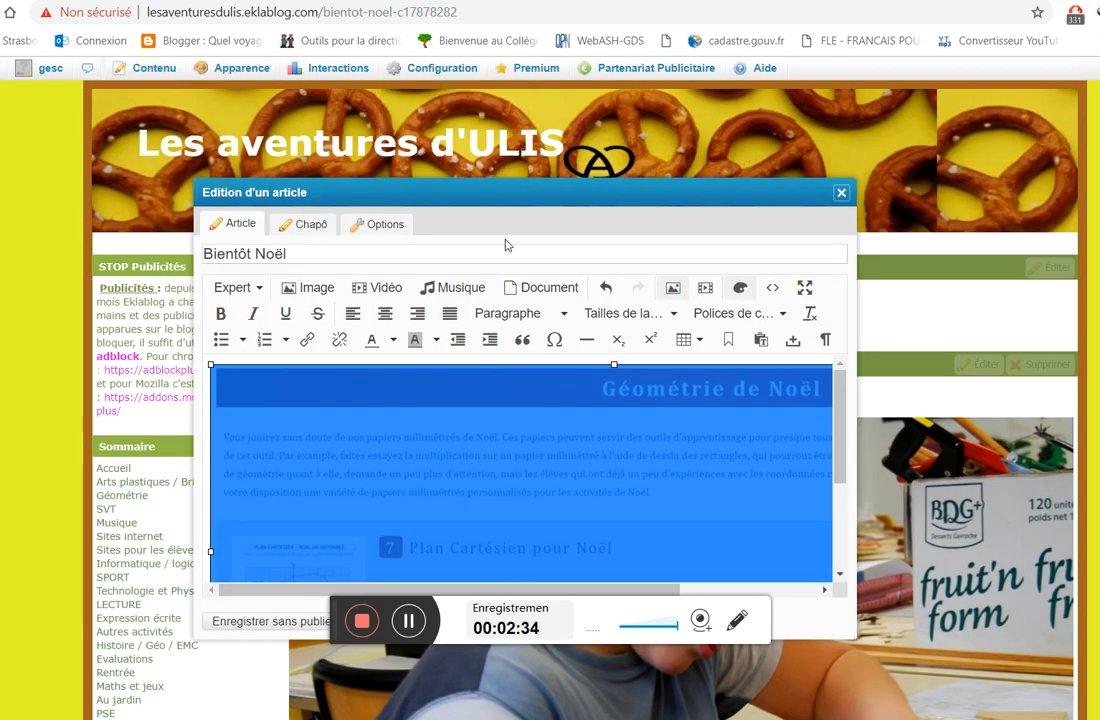
# - Publish the "Bientôt Noël" article and dismiss the sharing dialog
pyautogui.moveTo(438, 190); pyautogui.dragTo(401, 147)
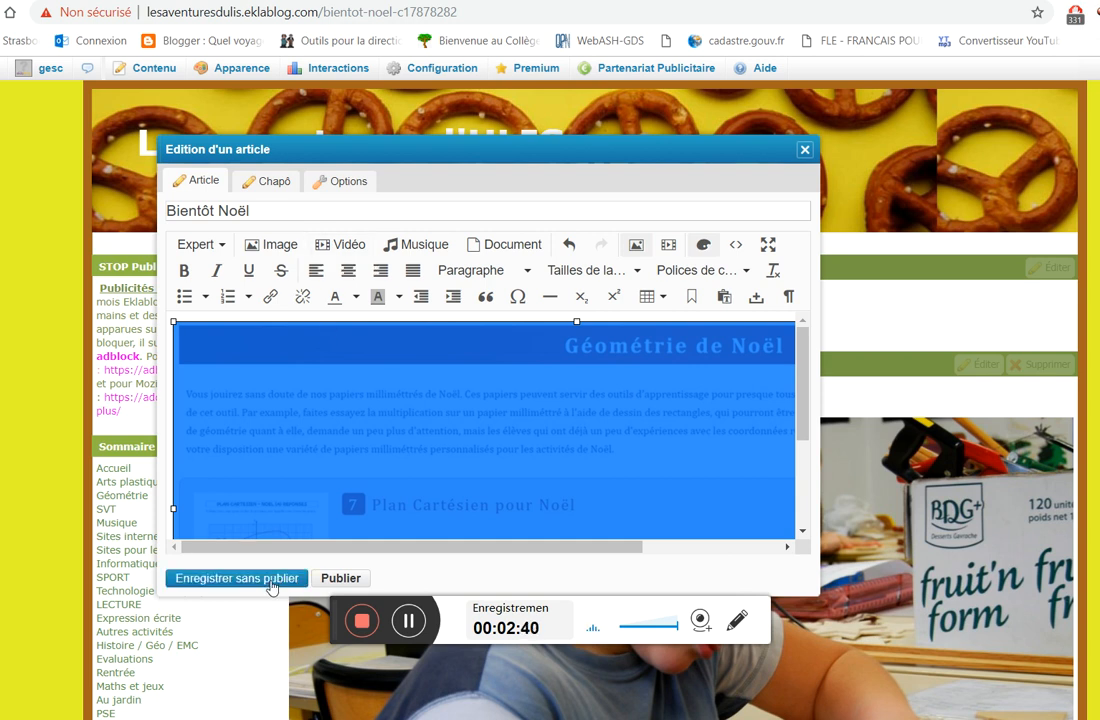
pyautogui.click(340, 580)
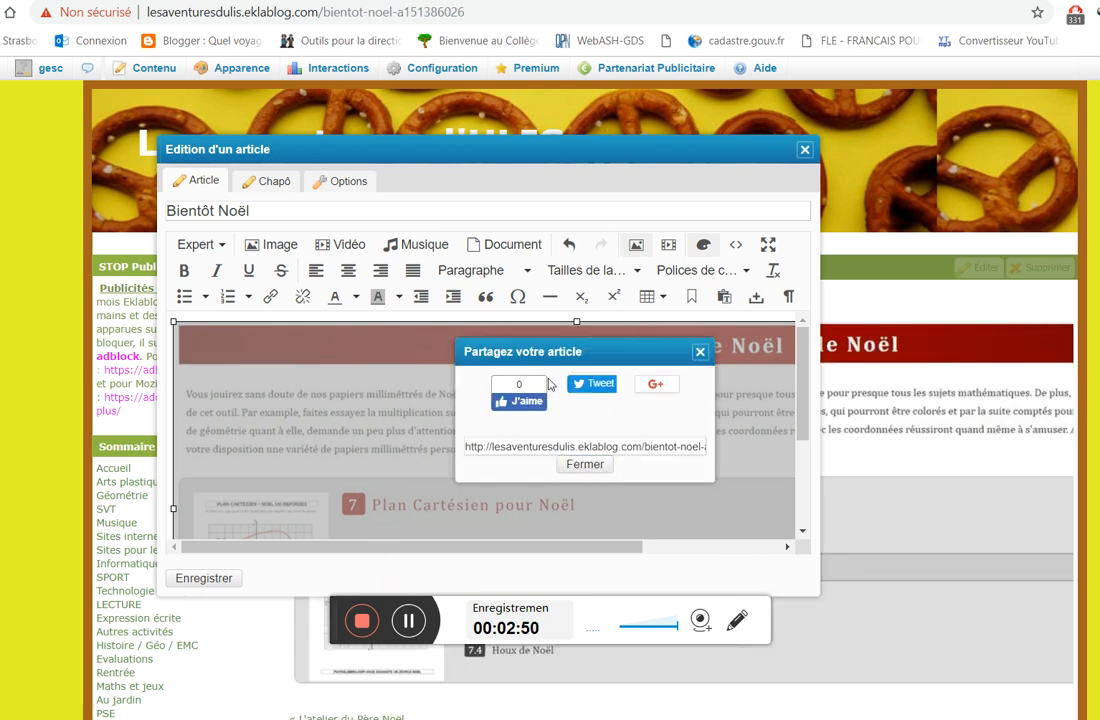
pyautogui.click(585, 466)
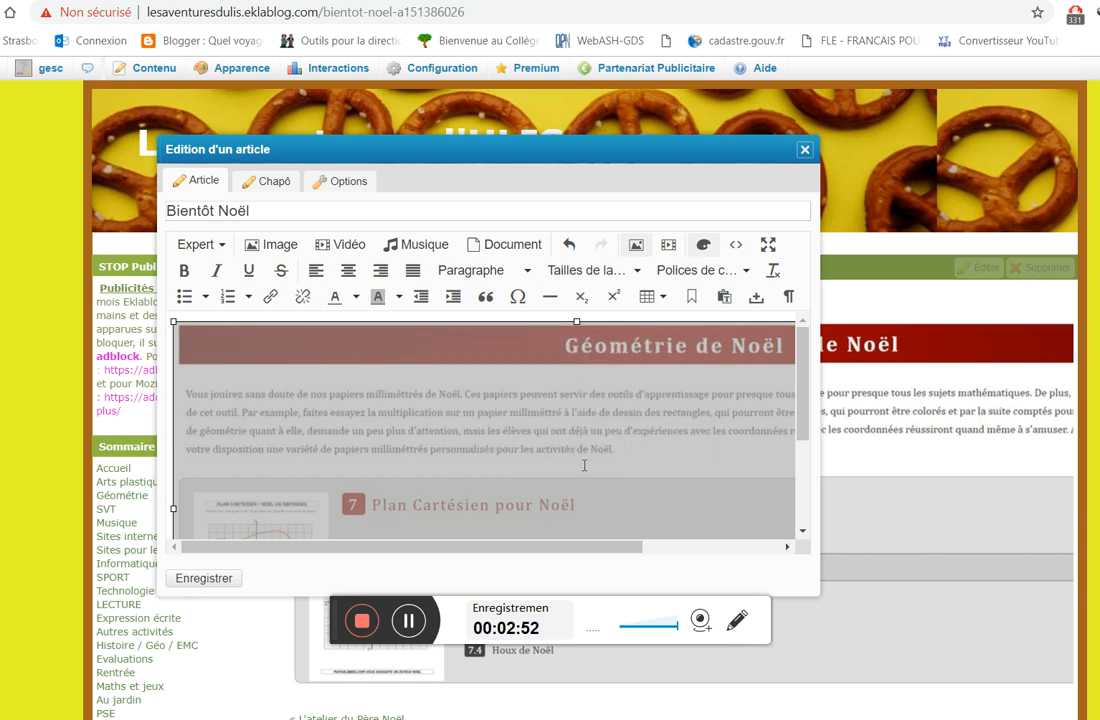
# - In the full-screen editor, write a line of text below the Géométrie de Noël image, reaching "es ex"
pyautogui.click(768, 250)
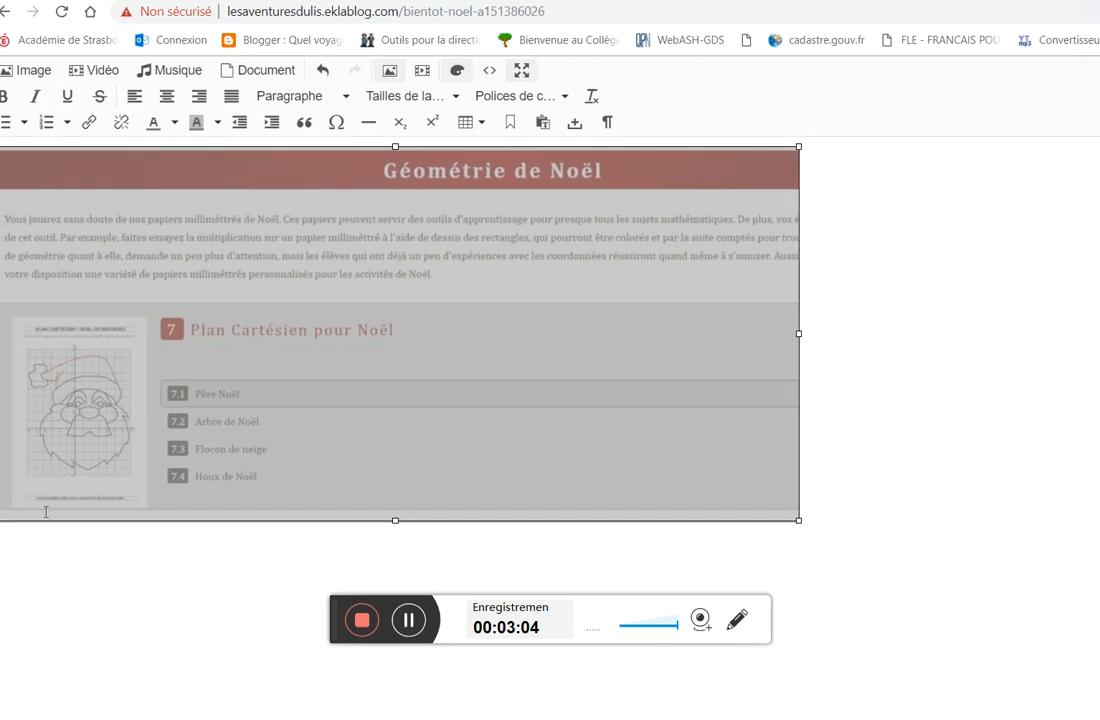
pyautogui.click(818, 520)
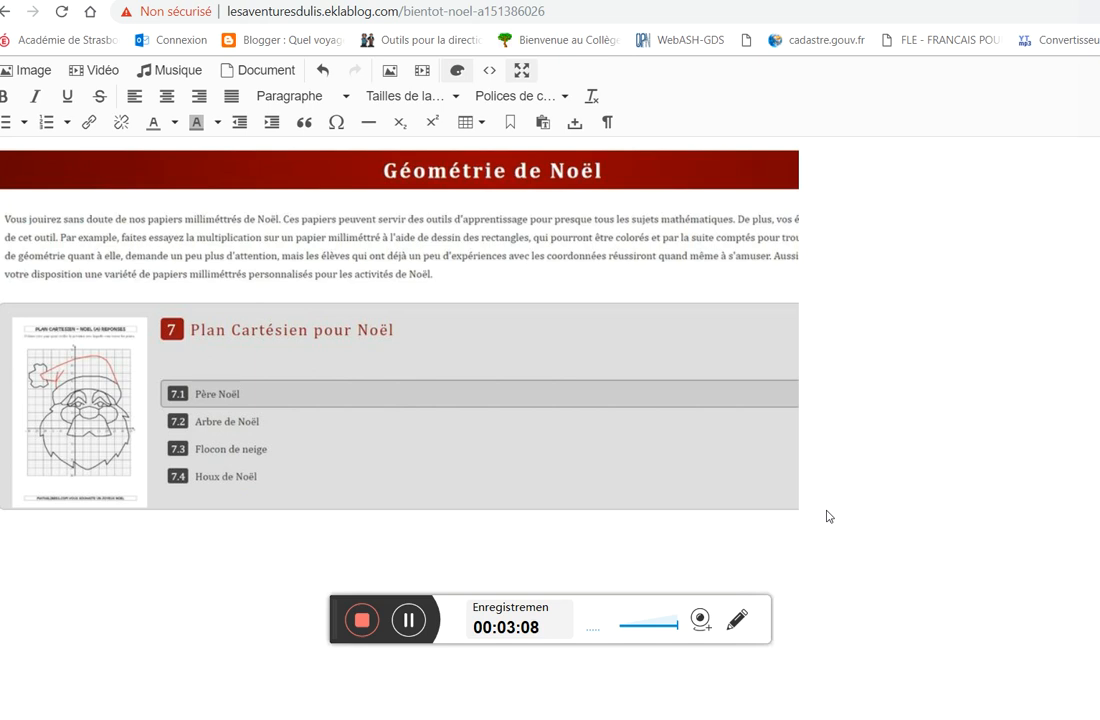
pyautogui.write('ex')
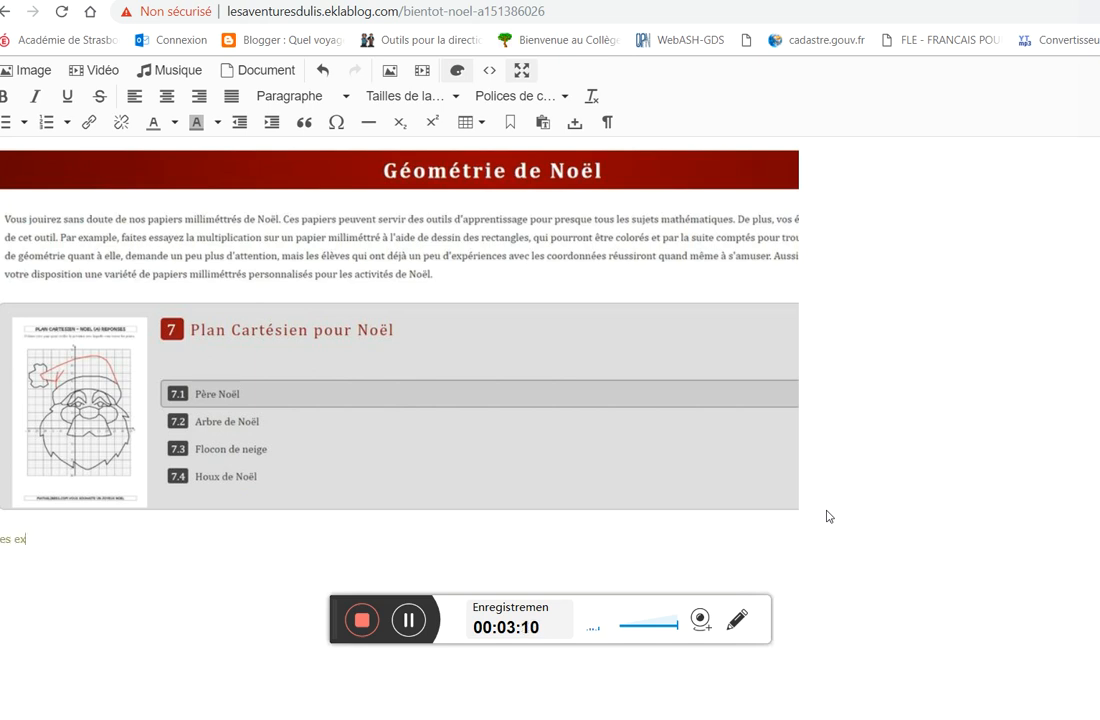